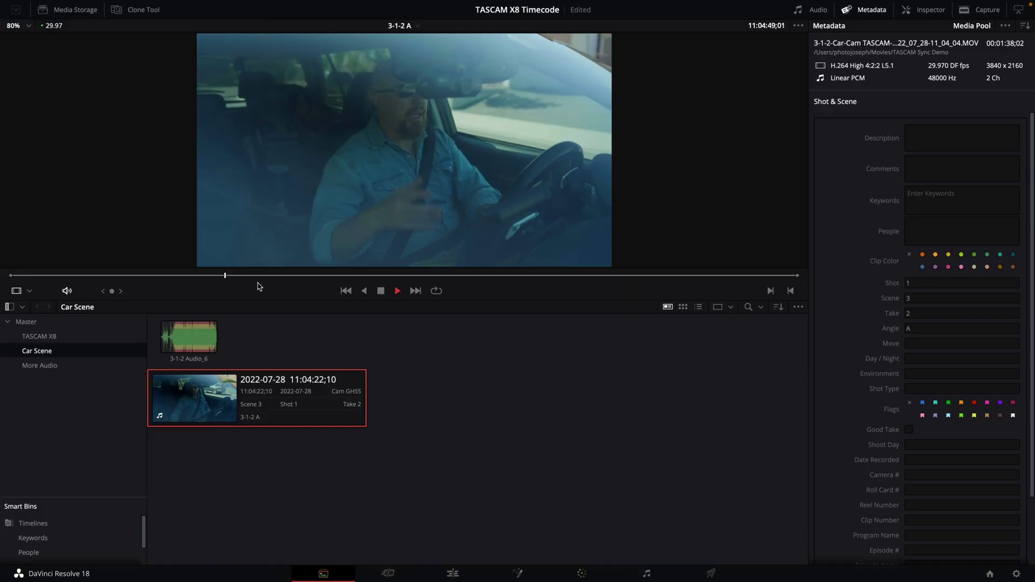
Step: Stop the camera clip, play back 3-1-2 Audio_6, then switch the Media Pool to List View
key(space)
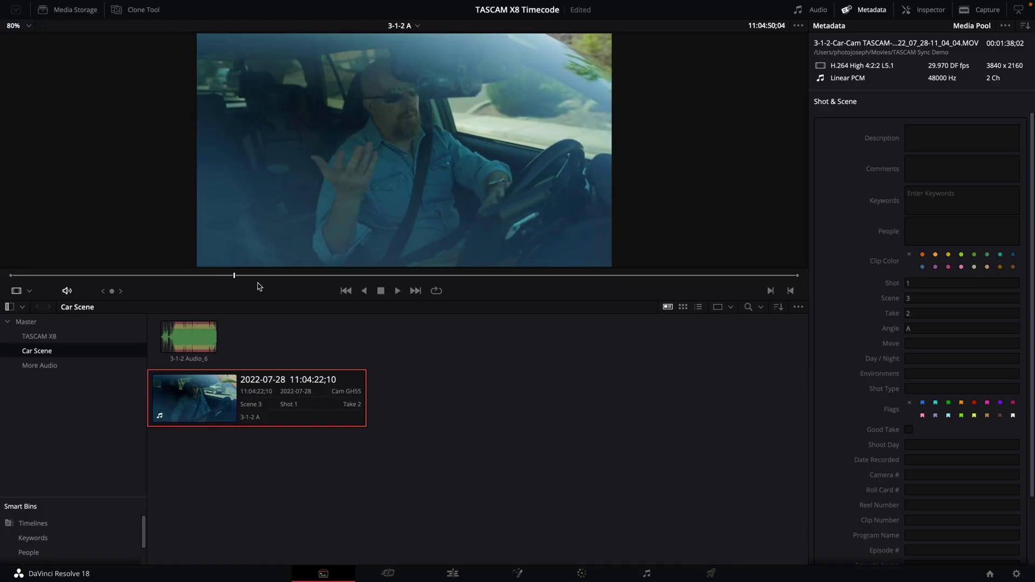
click(211, 334)
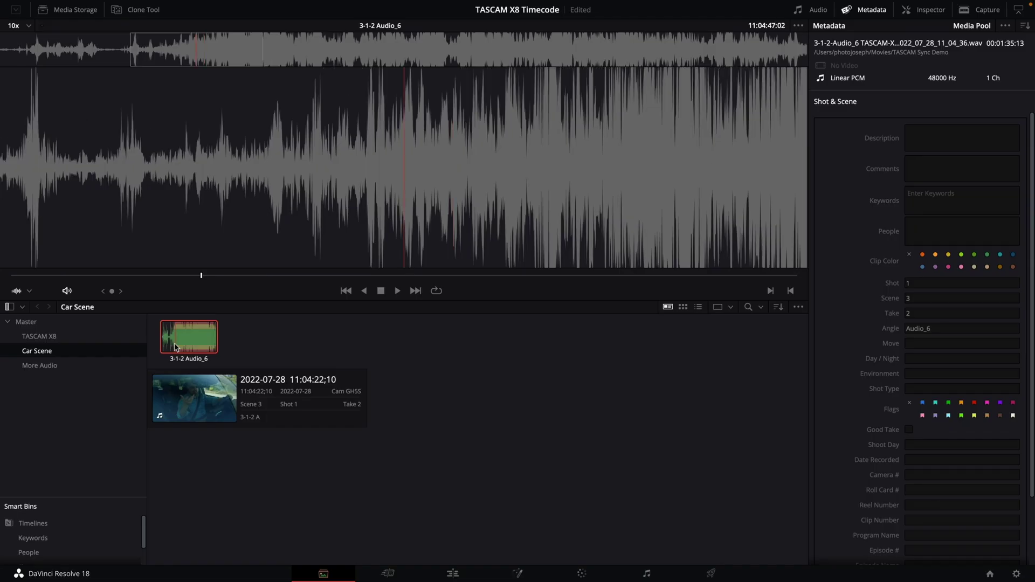
key(space)
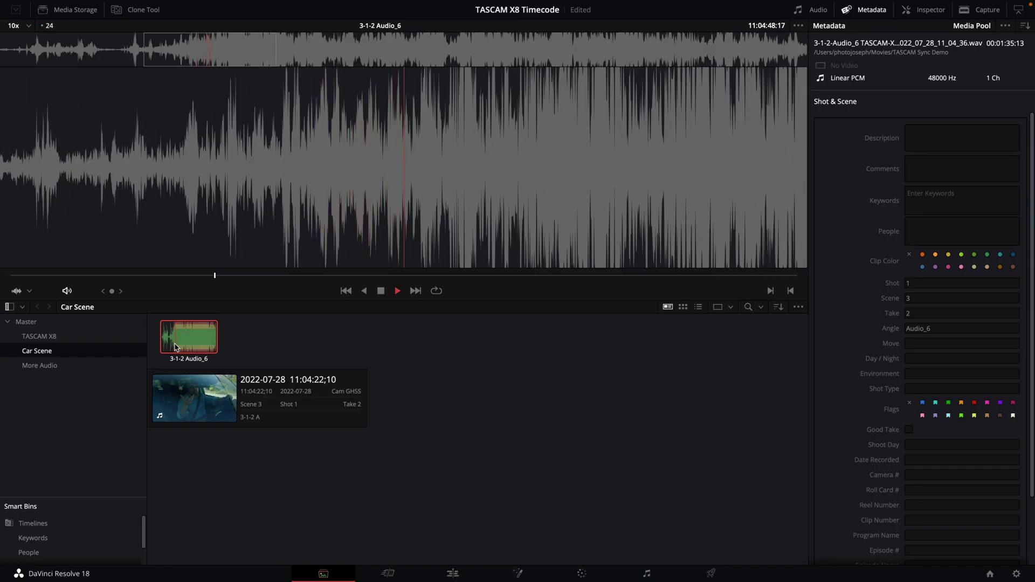
key(space)
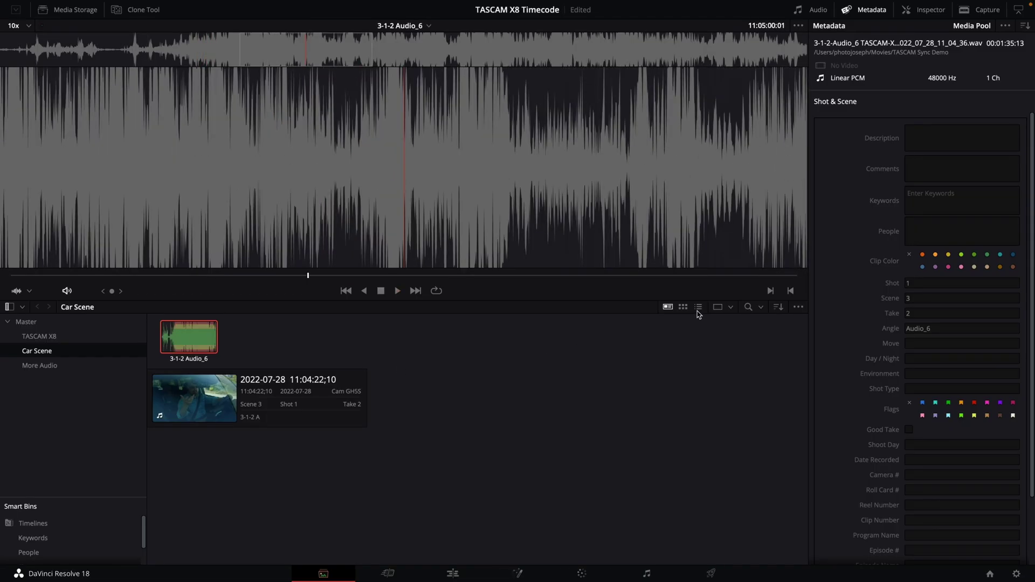
click(698, 307)
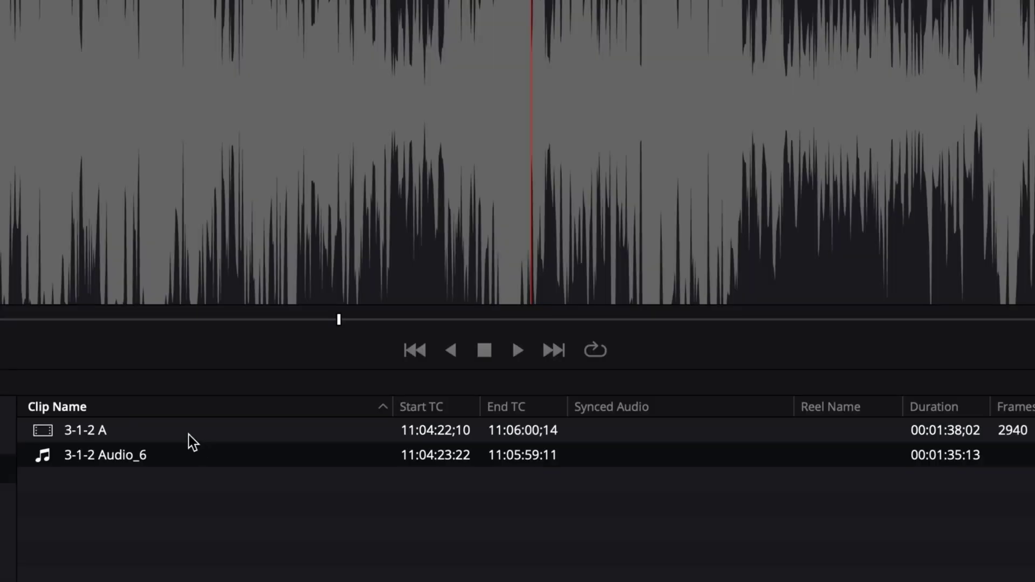
Step: Auto-sync 3-1-2 A with 3-1-2 Audio_6 based on timecode
click(189, 435)
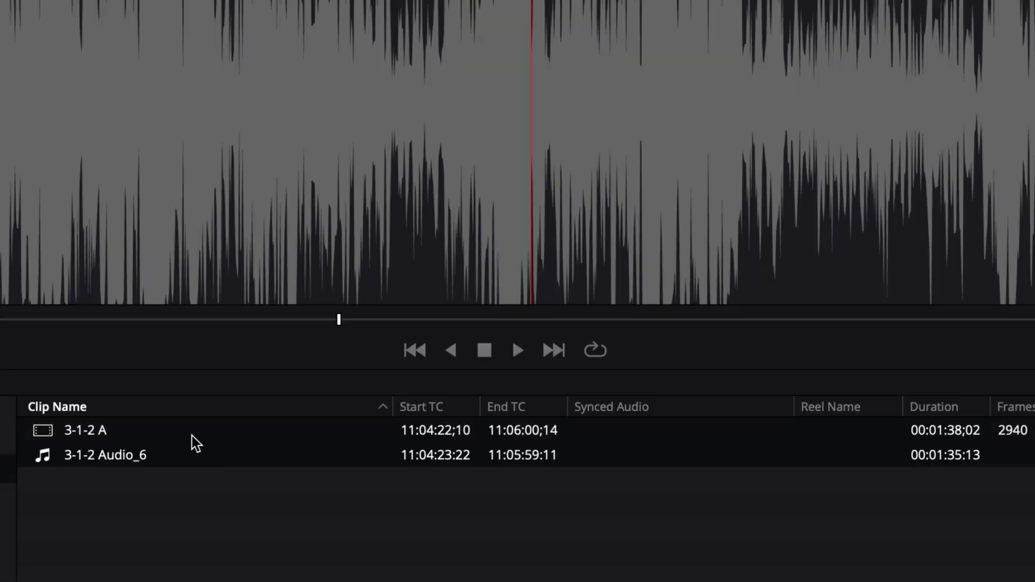
right_click(192, 436)
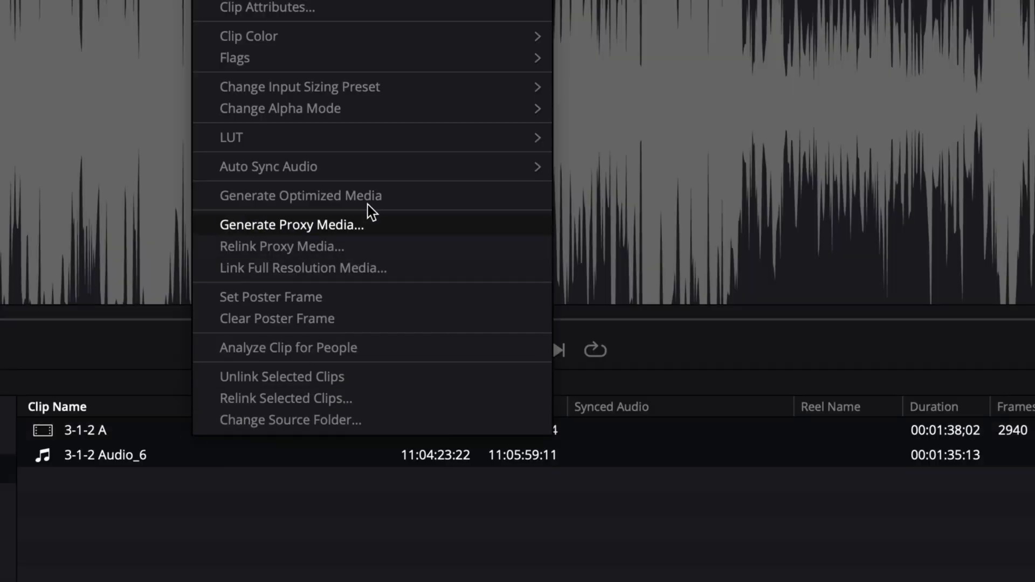
mouse_move(361, 163)
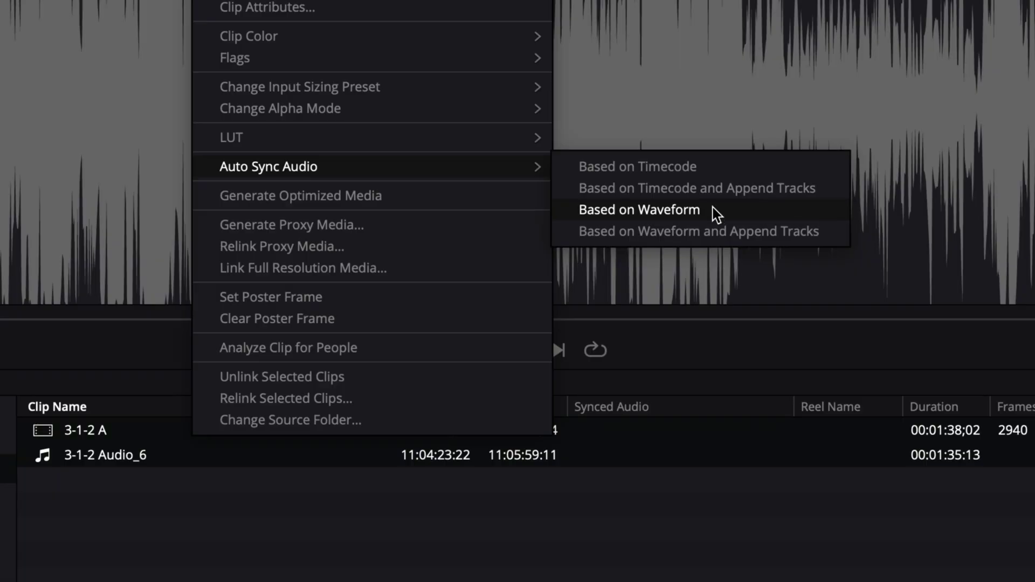
click(700, 172)
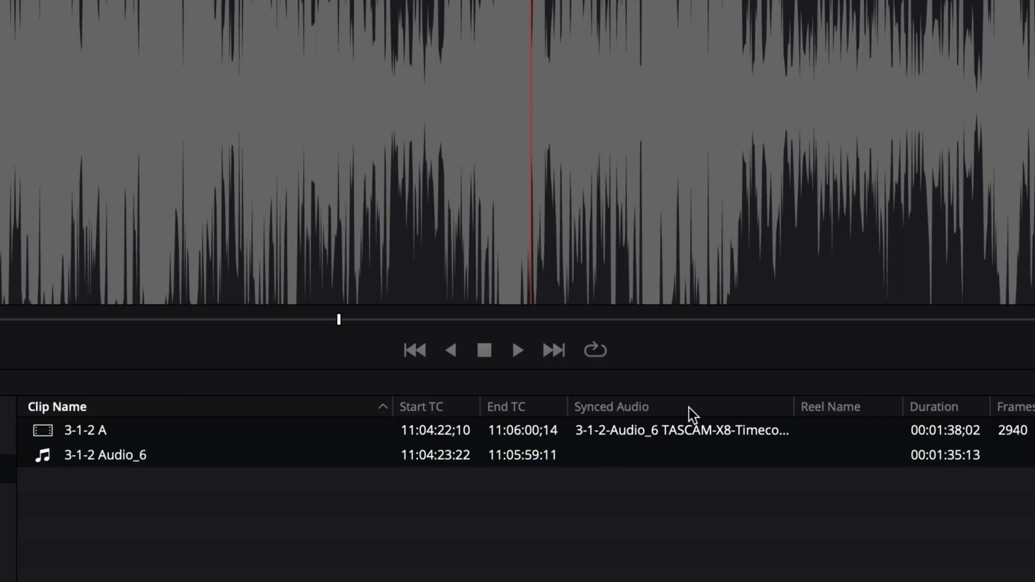
right_click(684, 406)
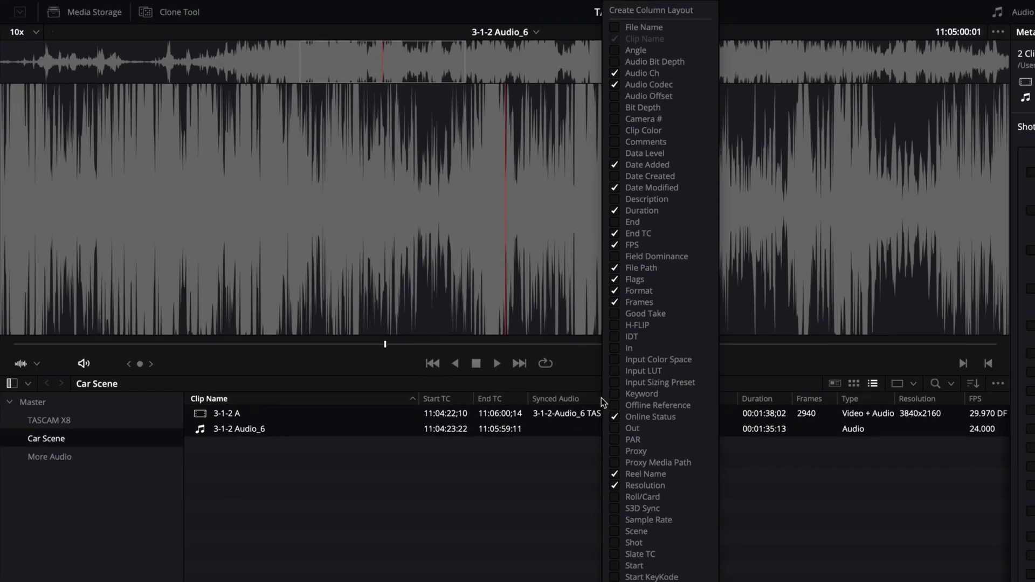
Step: Play the synced 3-1-2 A clip briefly to check the audio sync
click(581, 399)
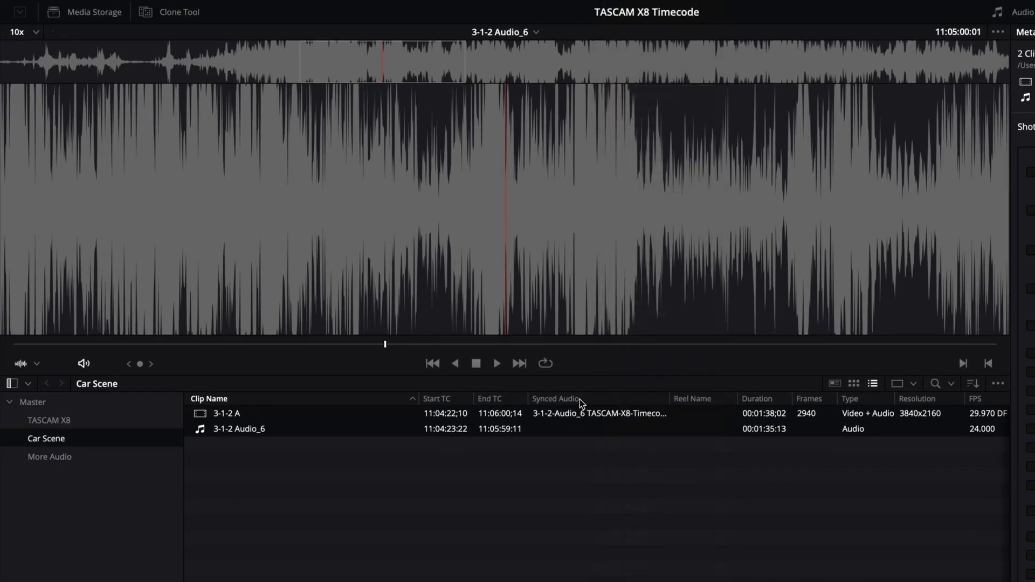
click(206, 413)
key(space)
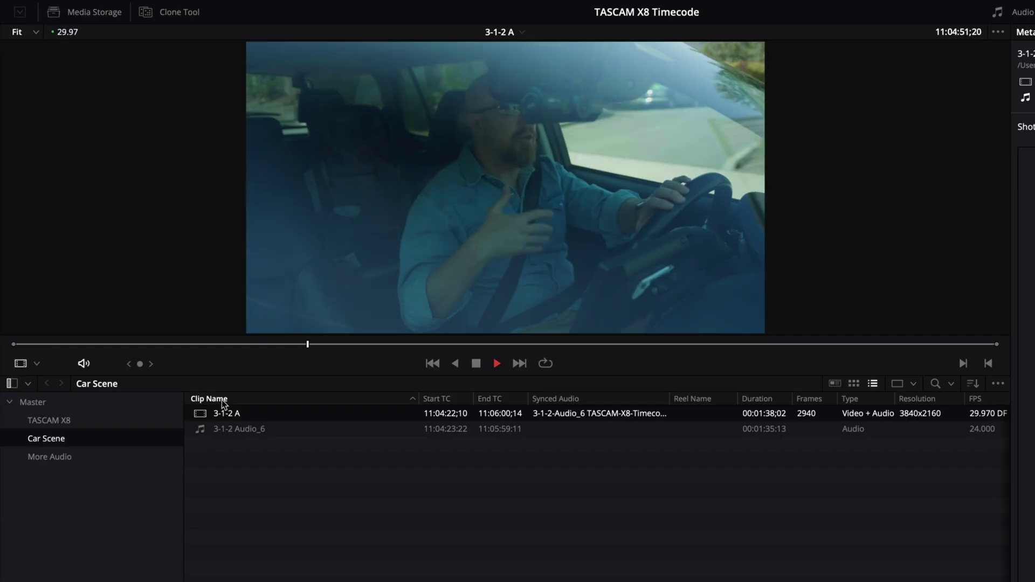
key(space)
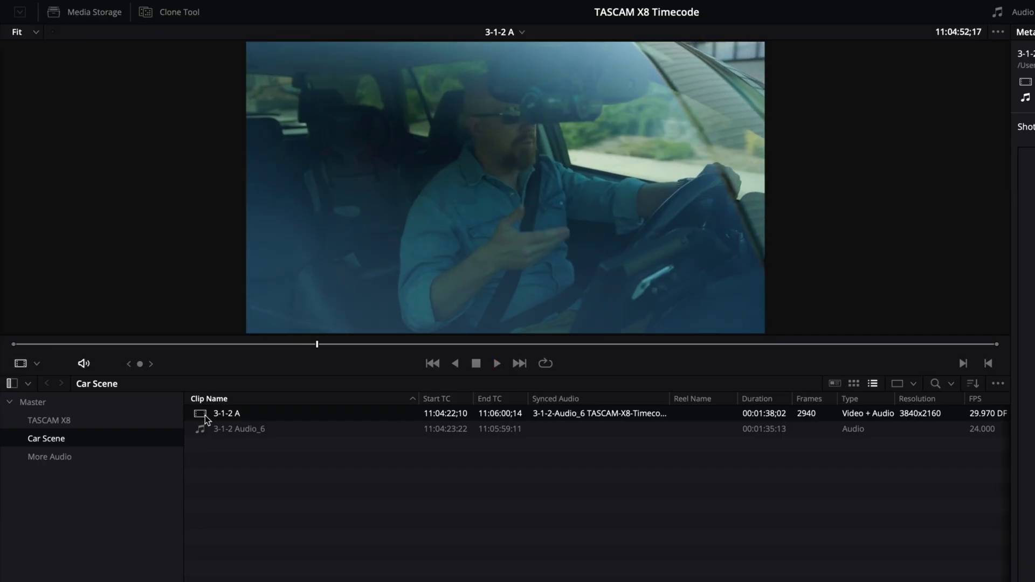
Step: Create Timeline 2 from the selected 3-1-2 A clip
right_click(205, 416)
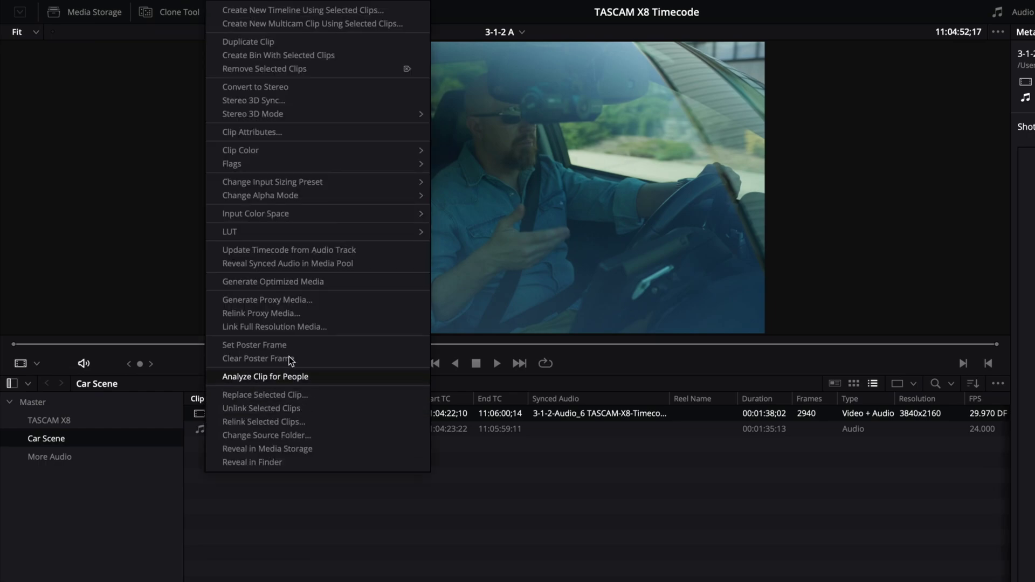
click(286, 12)
click(746, 416)
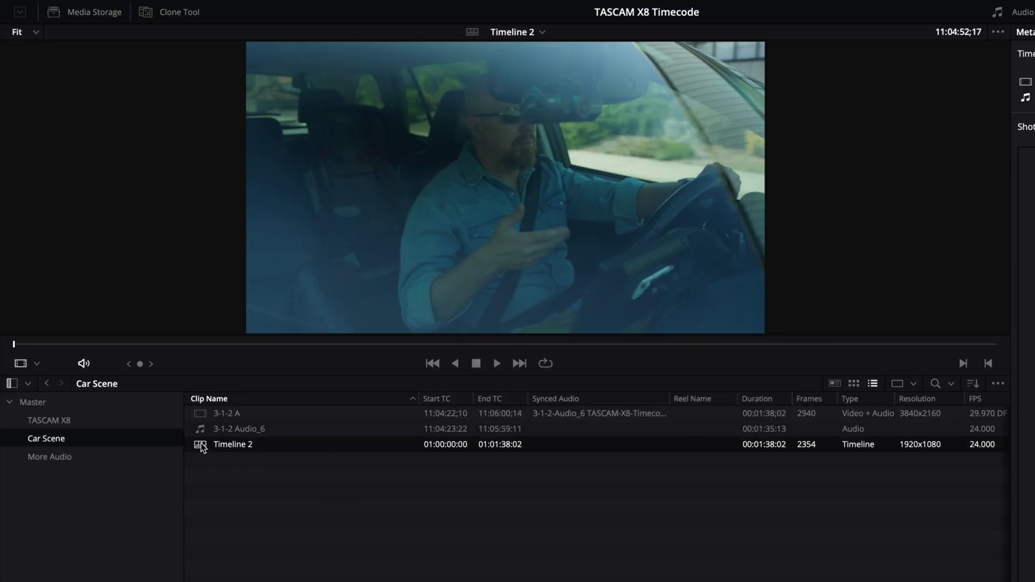
Step: Open Timeline 2, lower the audio to about -13 dB, and play from around 01:00:26
double_click(200, 448)
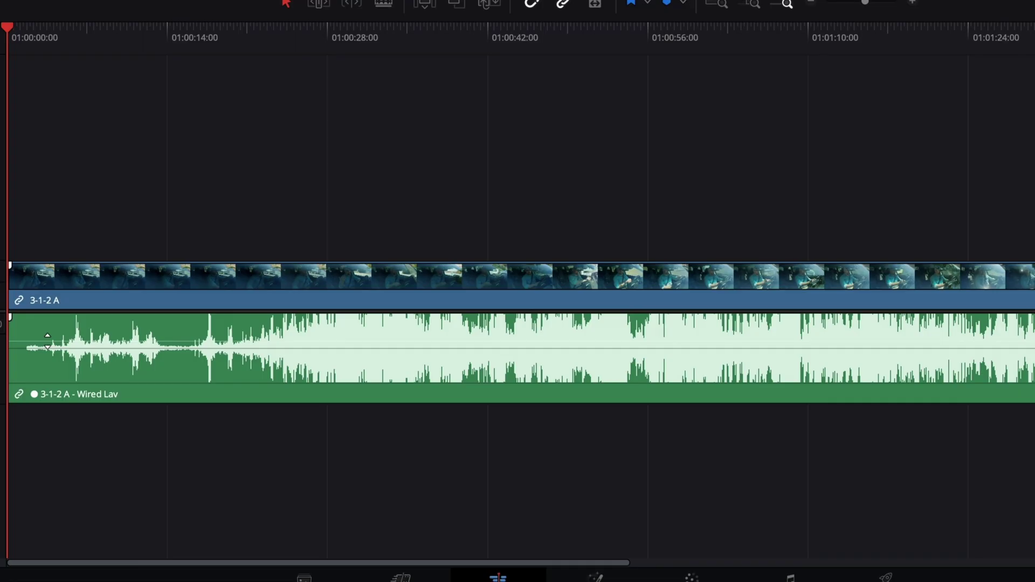
drag(48, 341, 47, 358)
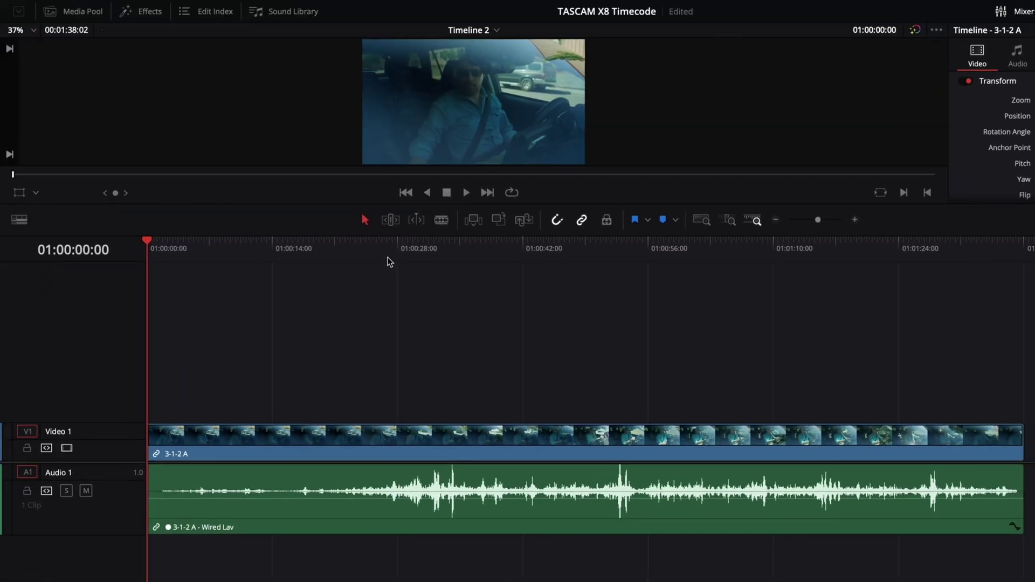
click(315, 35)
key(space)
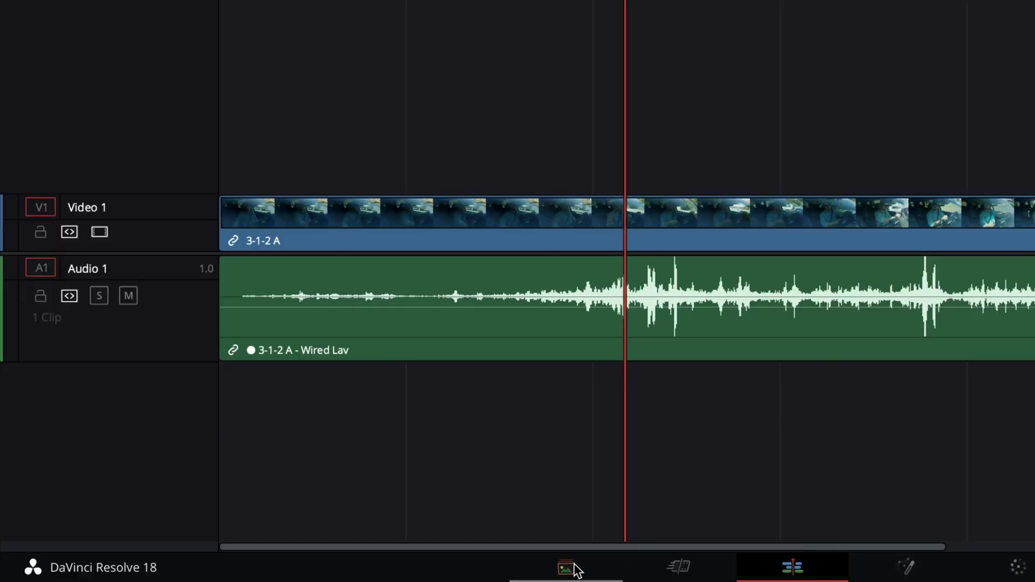
Step: On the Media page, add the More Audio bin to the view and load 3-1-2 Audio_1+2
click(568, 568)
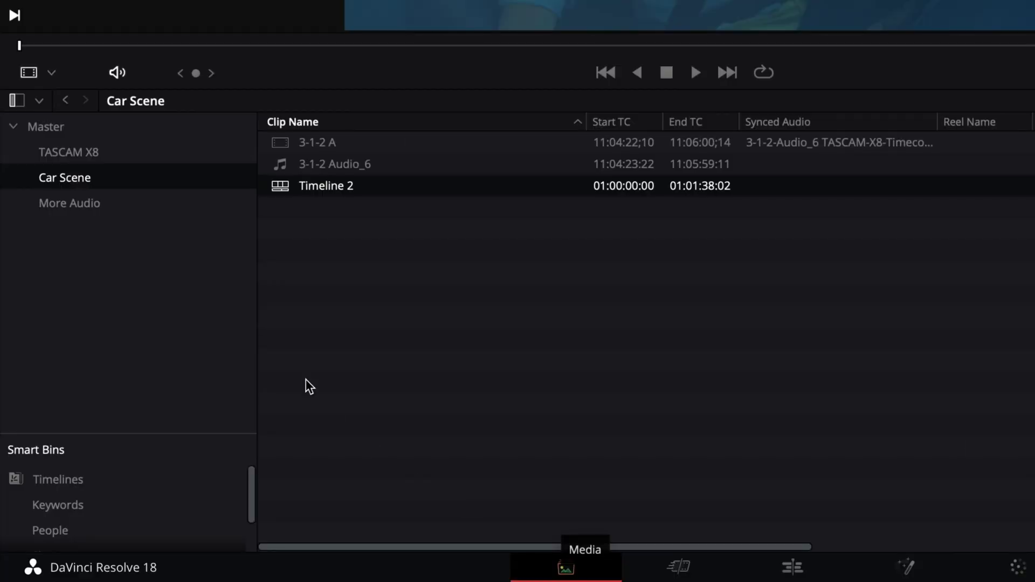
ctrl+click(104, 205)
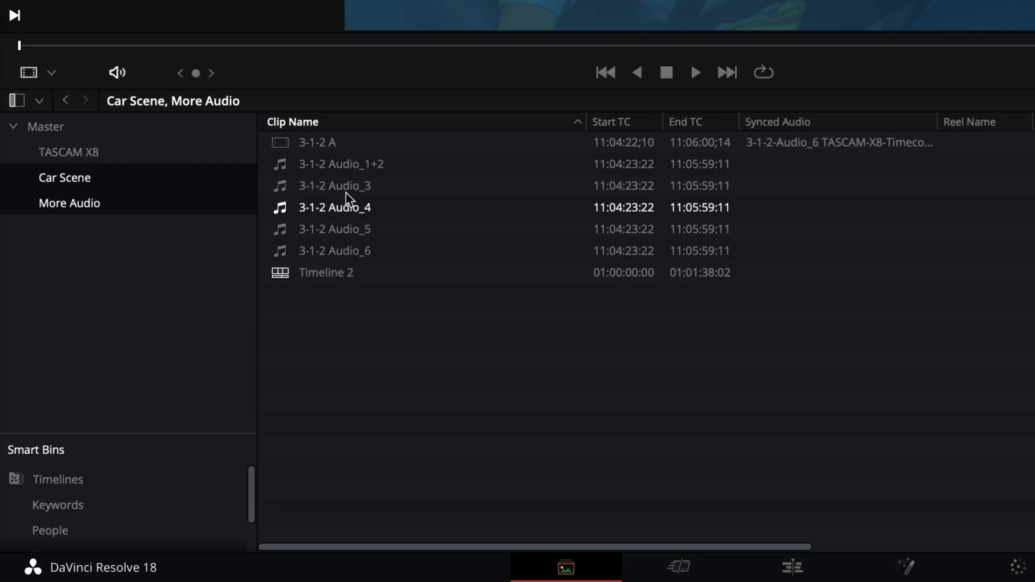
click(305, 166)
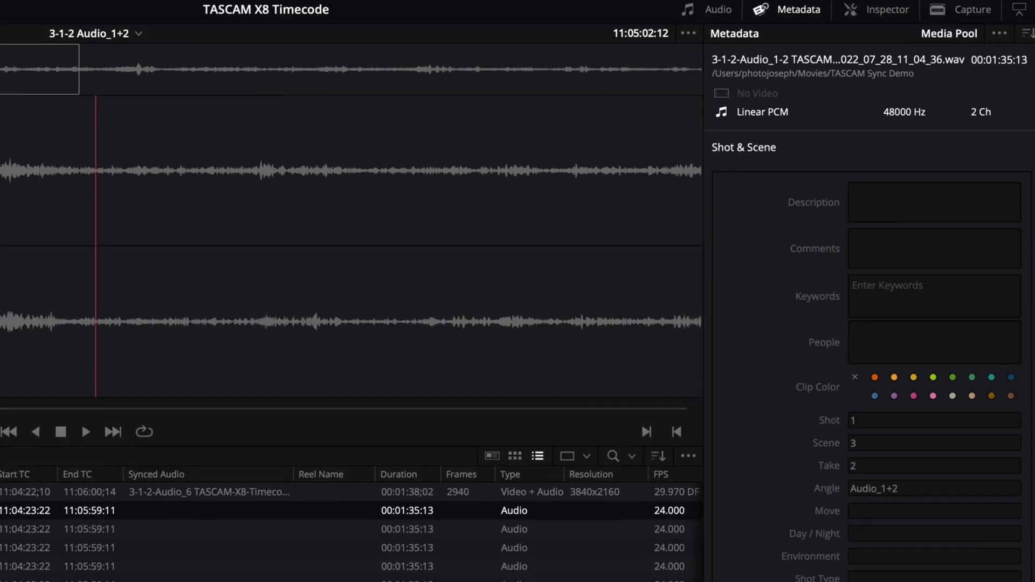
Step: Show Audio Tracks metadata, read track names for Audio_3 through Audio_6, then load 3-1-2 A
click(1021, 39)
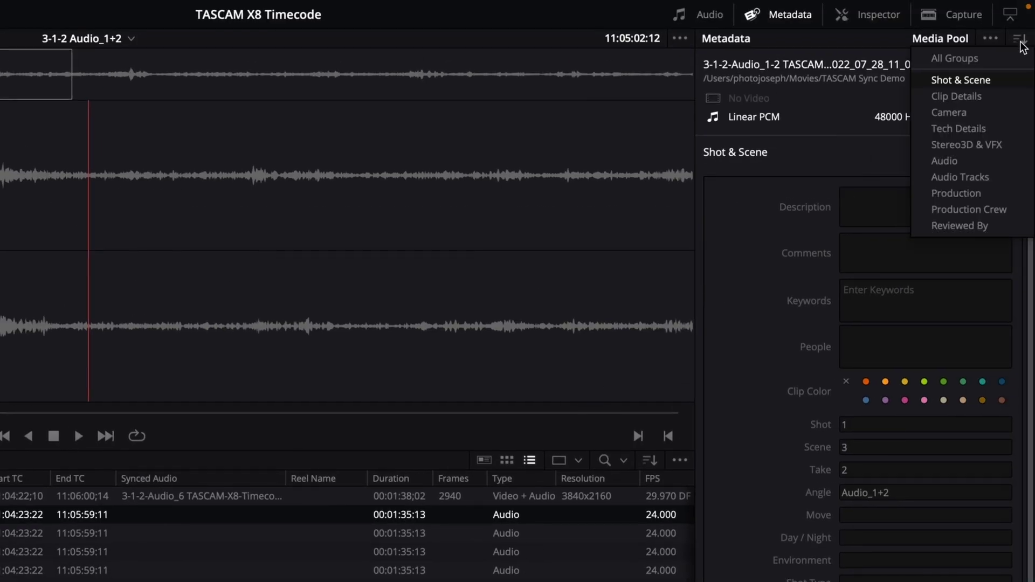
click(986, 179)
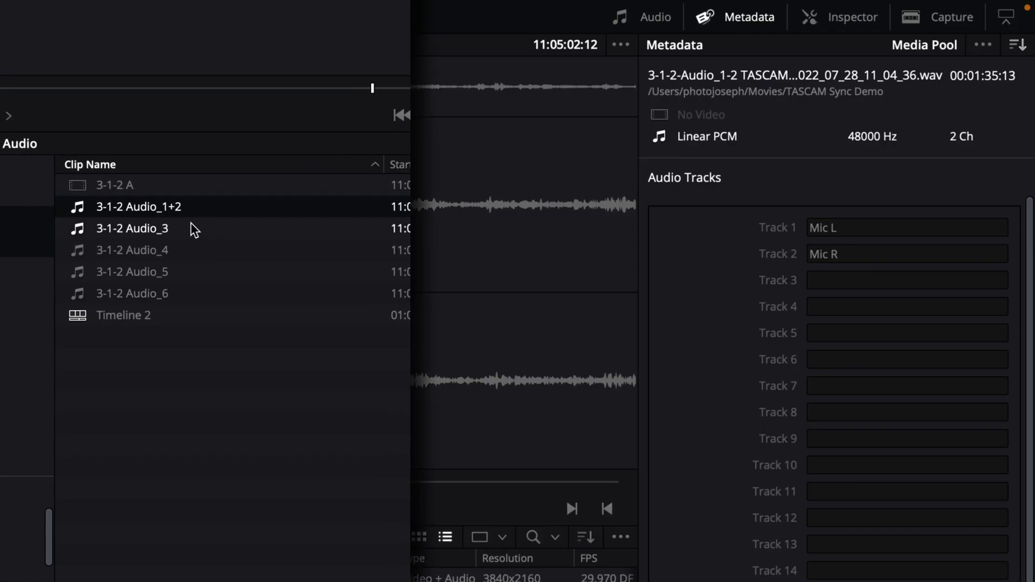
click(171, 228)
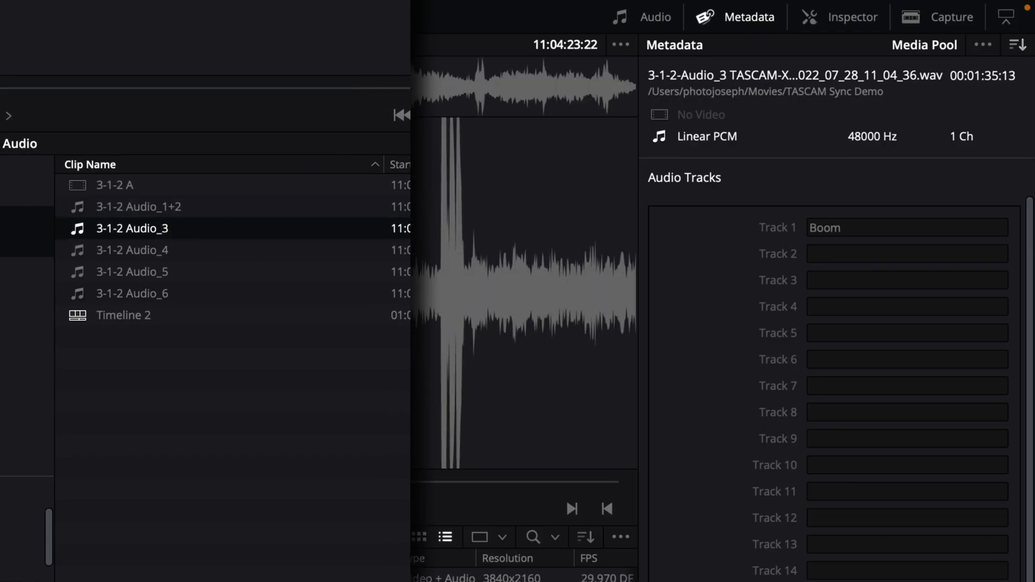
click(132, 252)
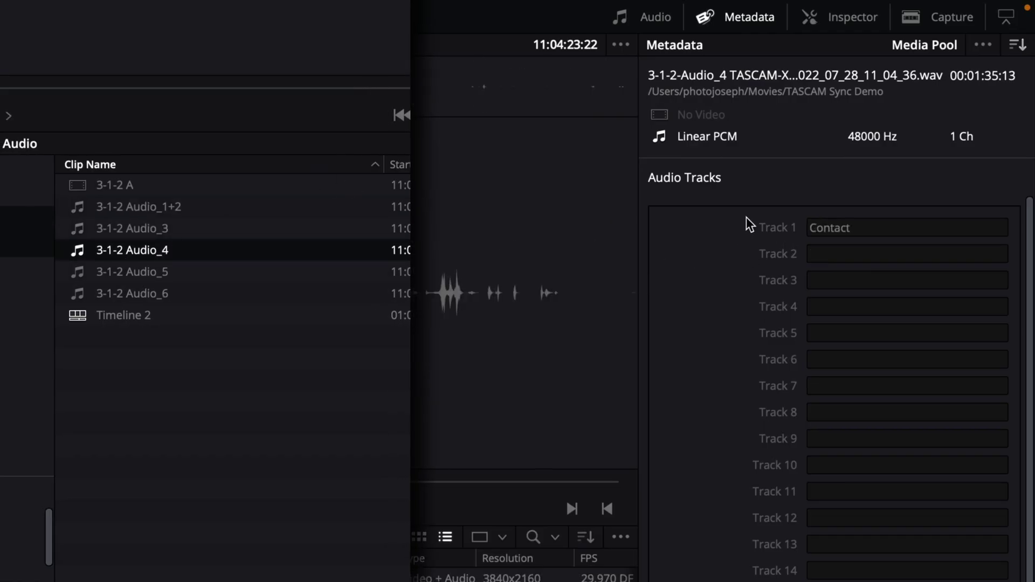
click(231, 273)
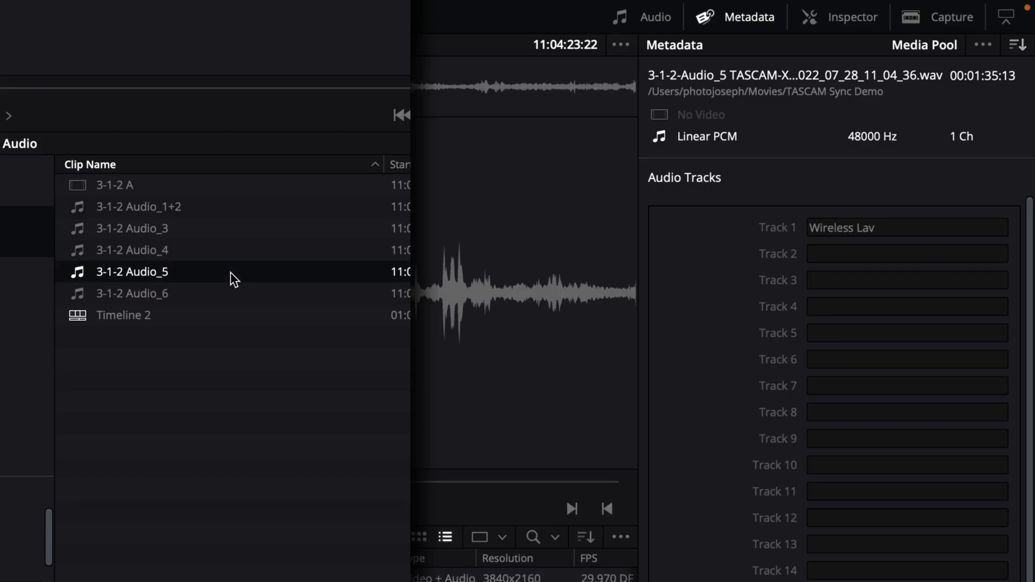
click(210, 296)
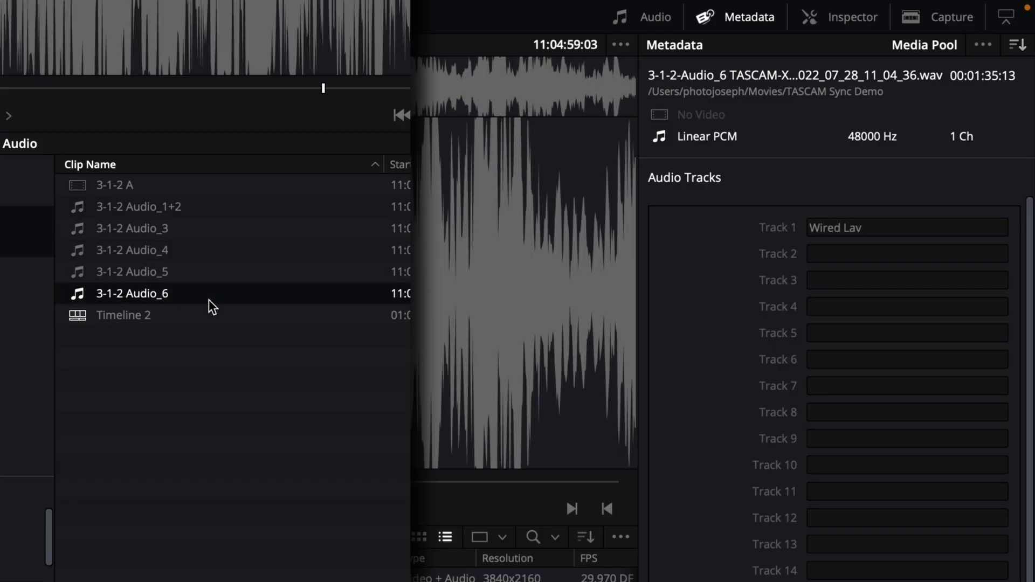
click(103, 334)
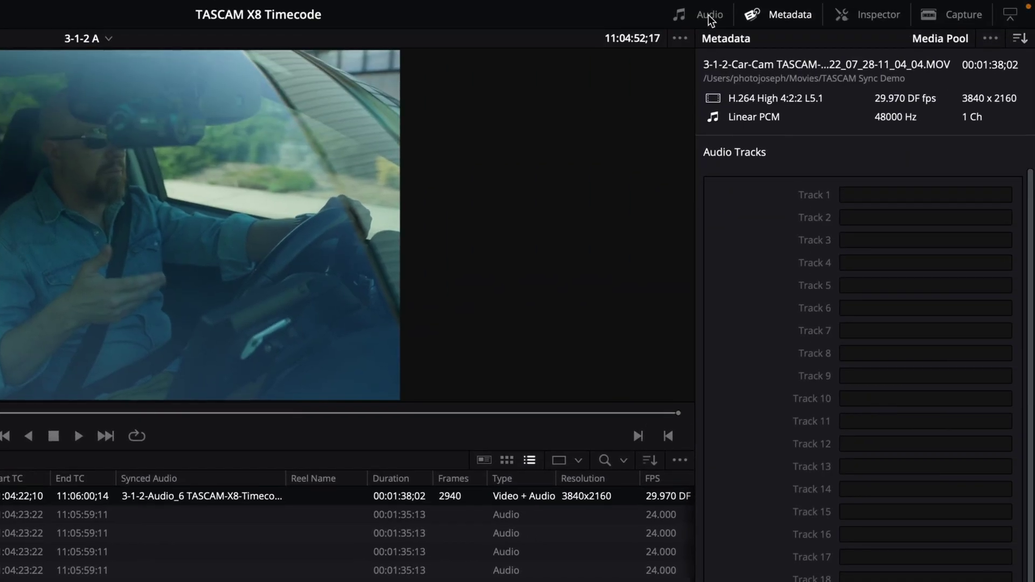
Step: In the waveform Audio panel, unlink Audio_6 from 3-1-2 A, then select it with all five audio files
click(710, 15)
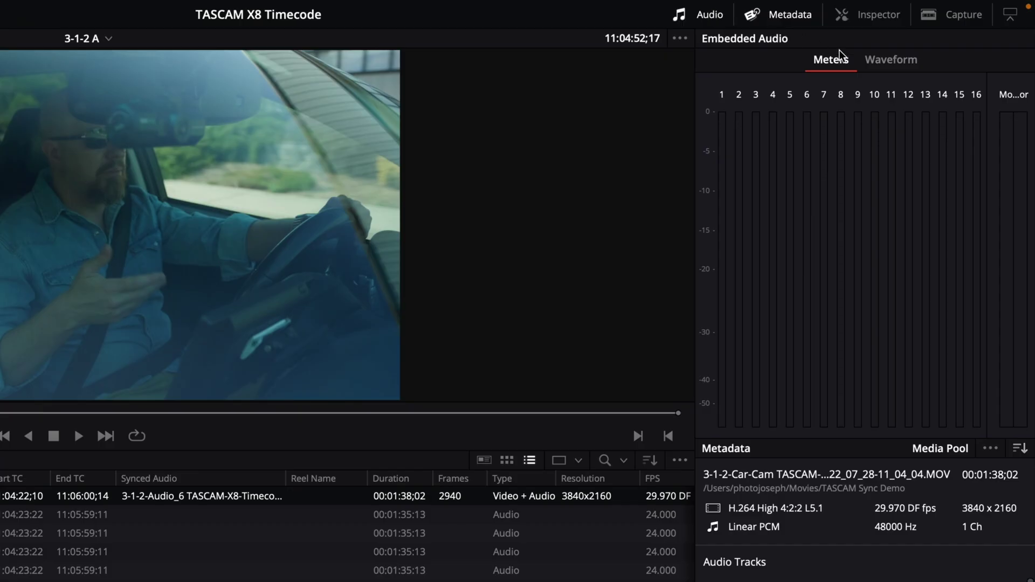
click(887, 60)
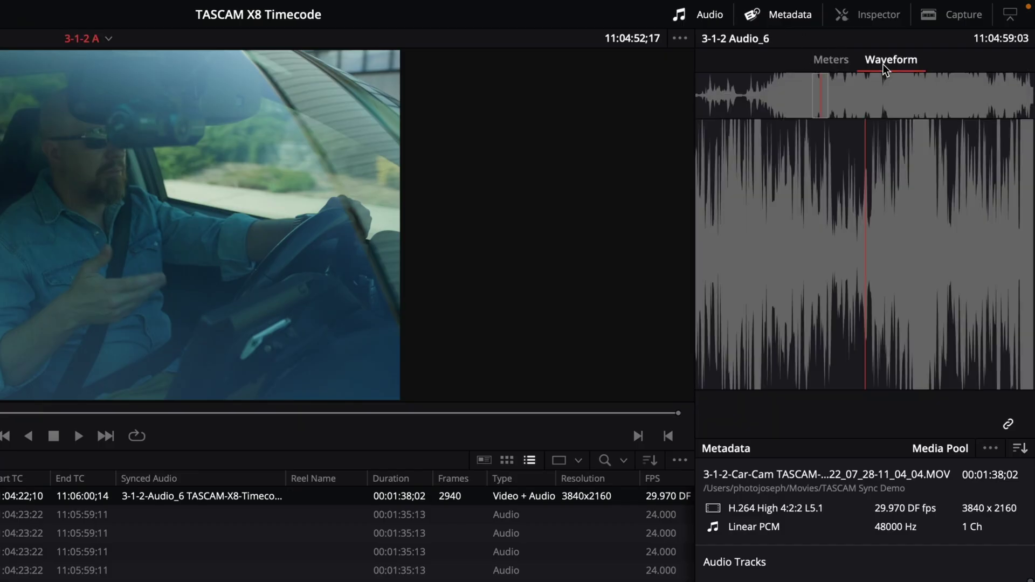
click(1009, 426)
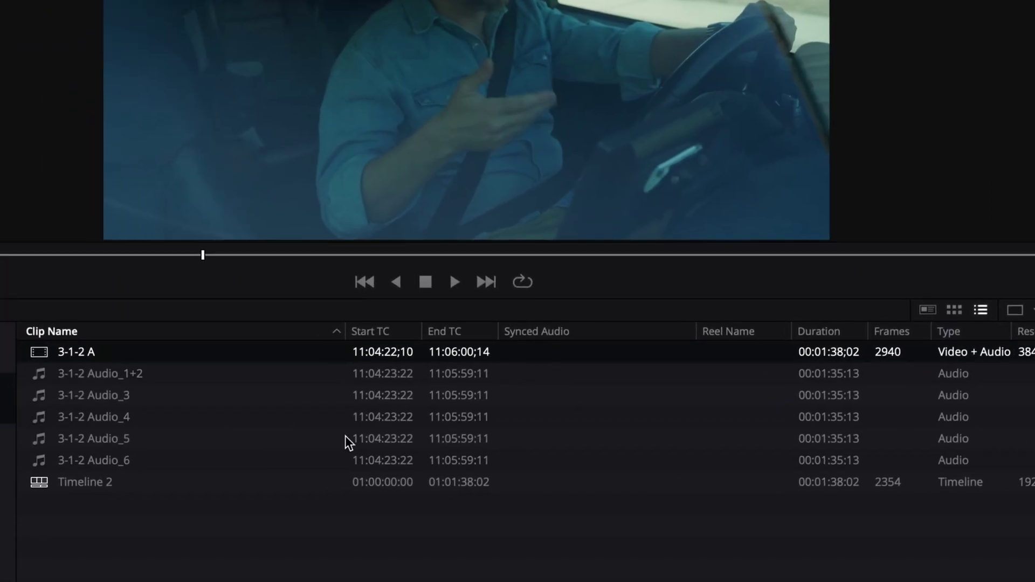
shift+click(126, 459)
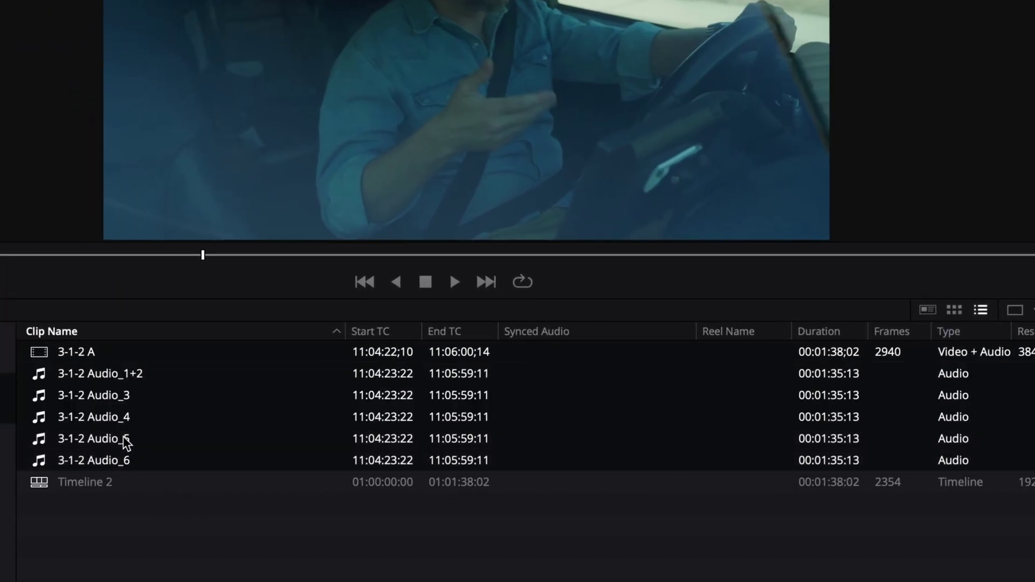
Step: Auto-sync the car clip with all five TASCAM recordings based on timecode
right_click(127, 443)
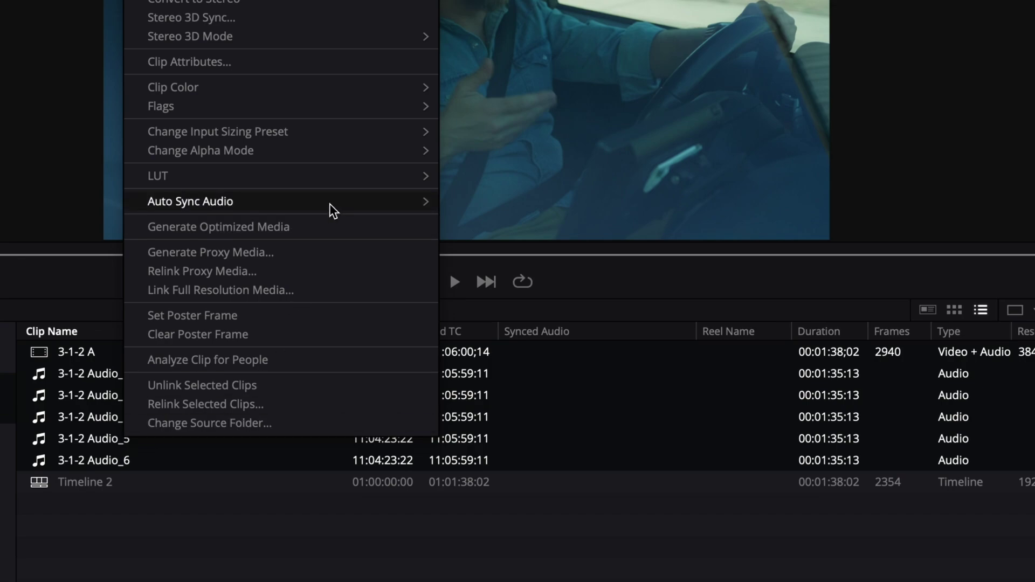
mouse_move(328, 203)
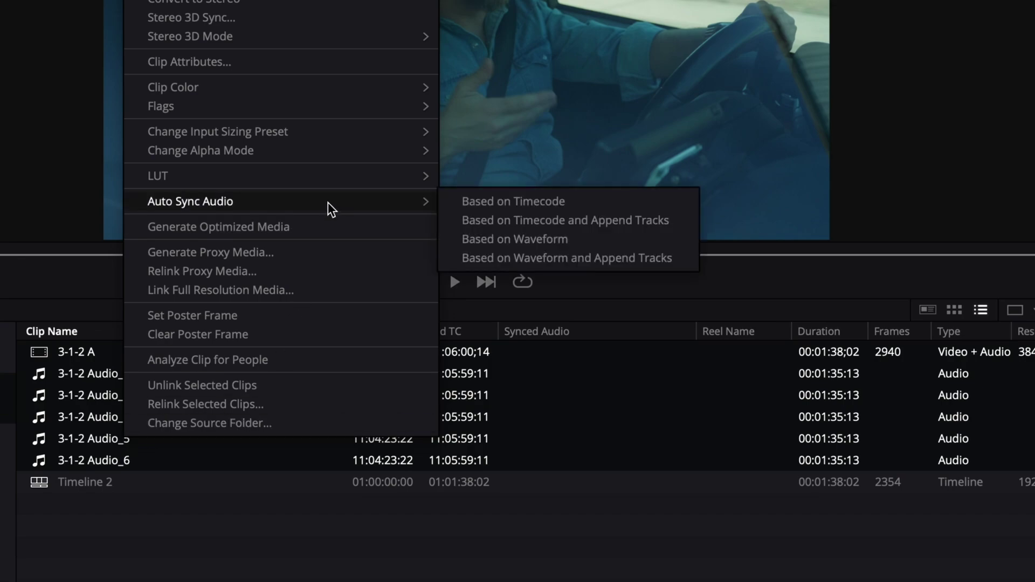
click(475, 203)
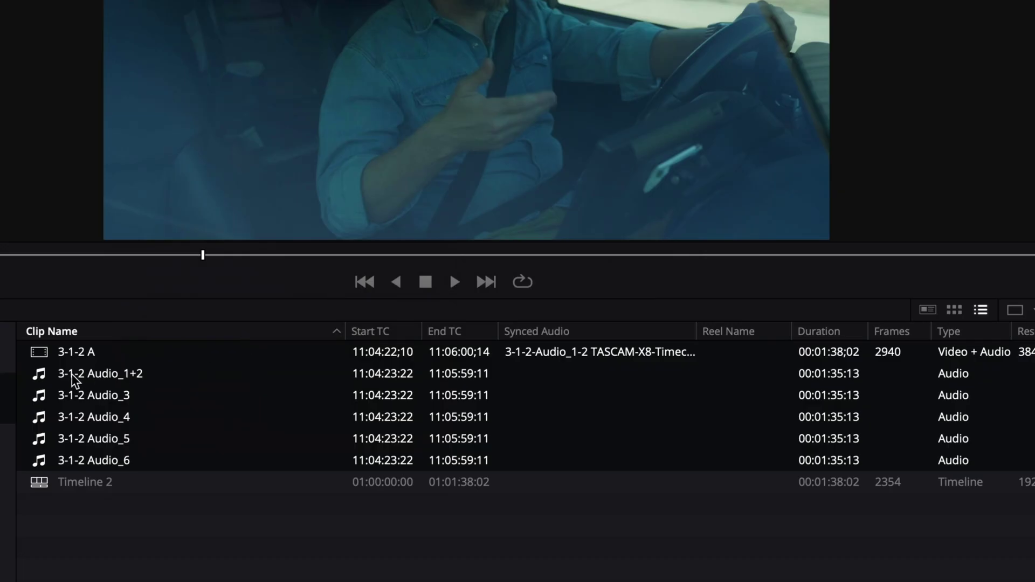
click(48, 354)
right_click(48, 353)
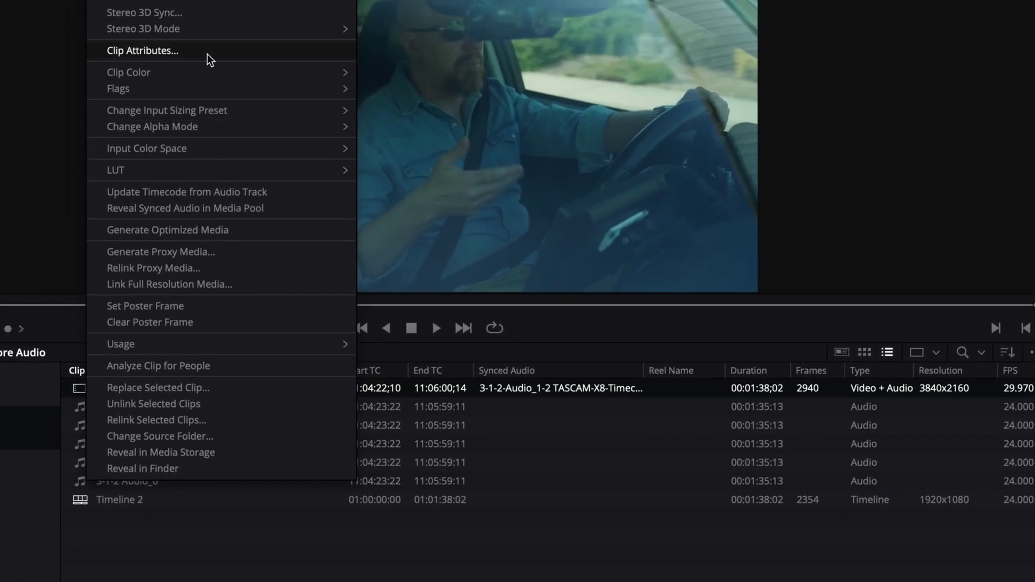
Step: In 3-1-2 A's Clip Attributes Audio tab, delete the Wireless Lav track and apply
click(207, 53)
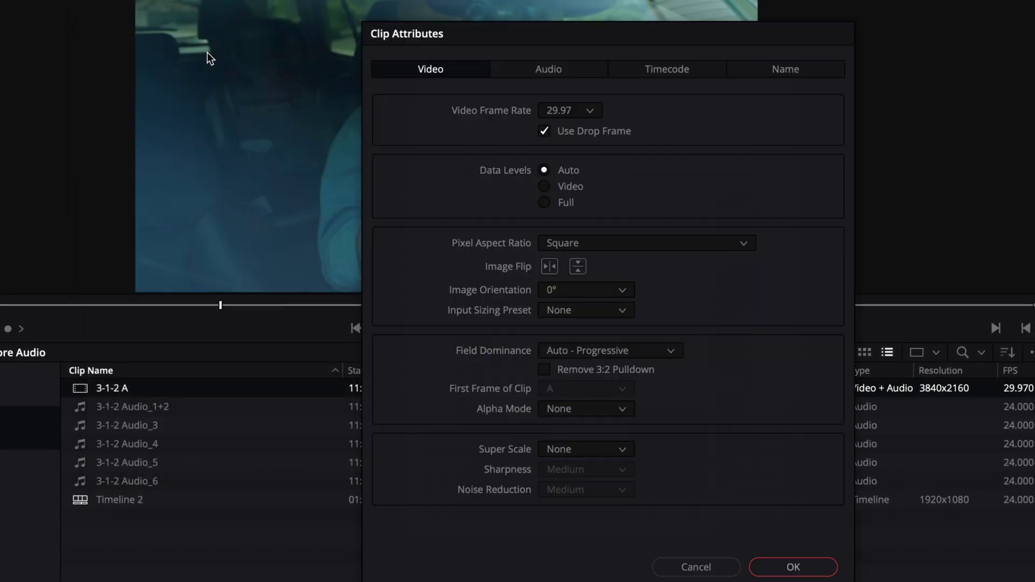
click(531, 71)
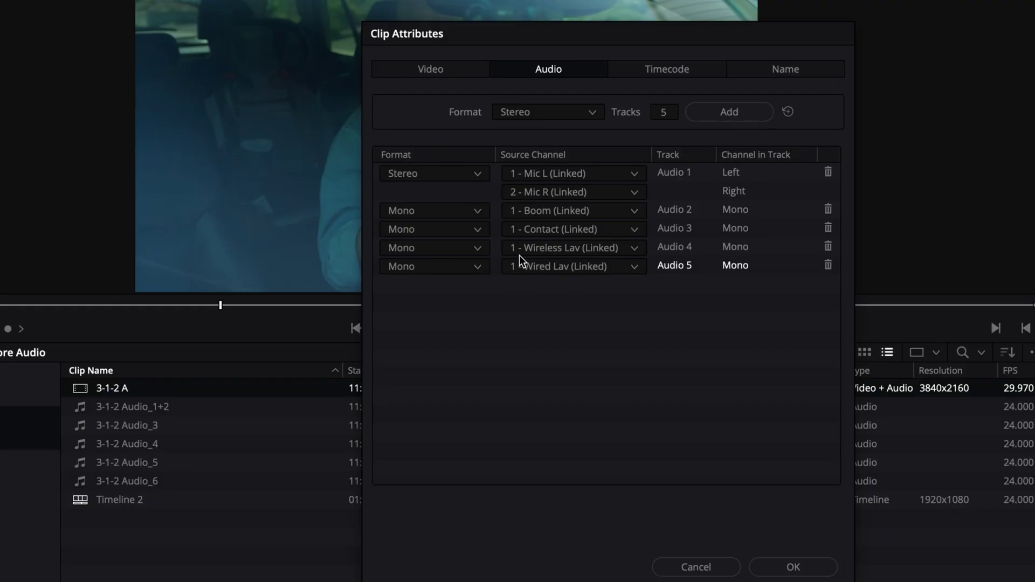
click(827, 248)
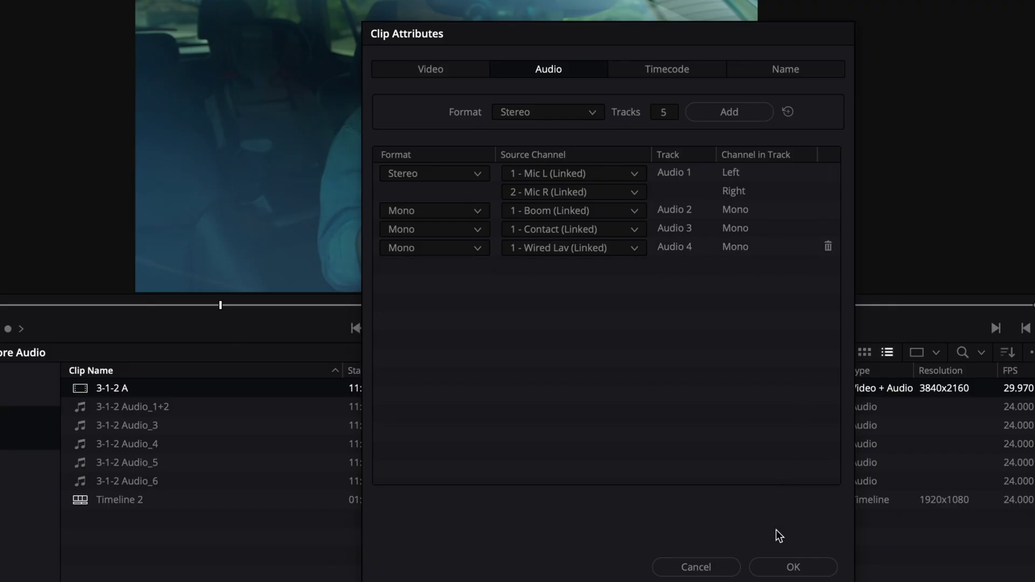
click(792, 566)
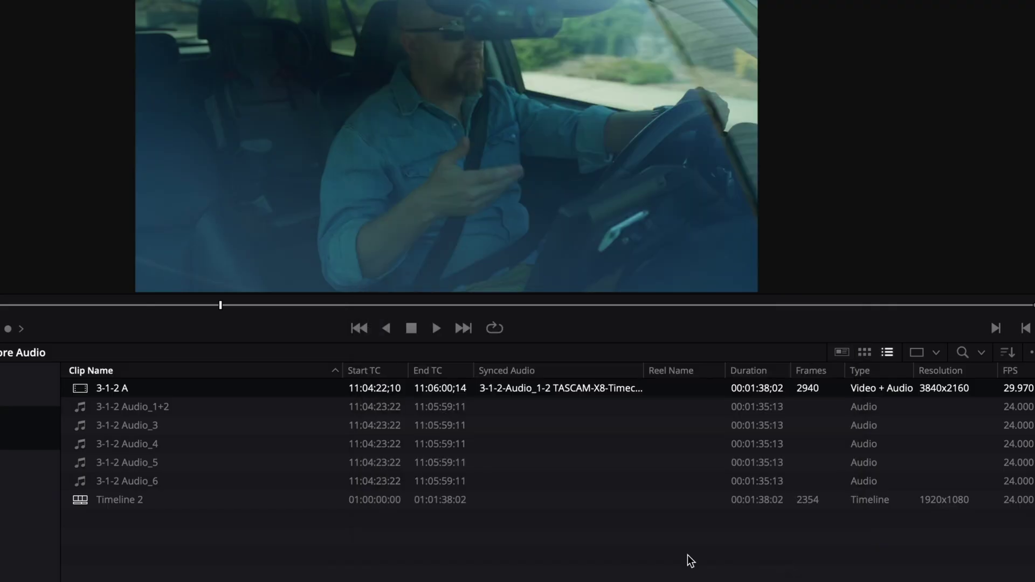
Step: Create Timeline 3 from 3-1-2 A and open it on the Edit page
right_click(141, 386)
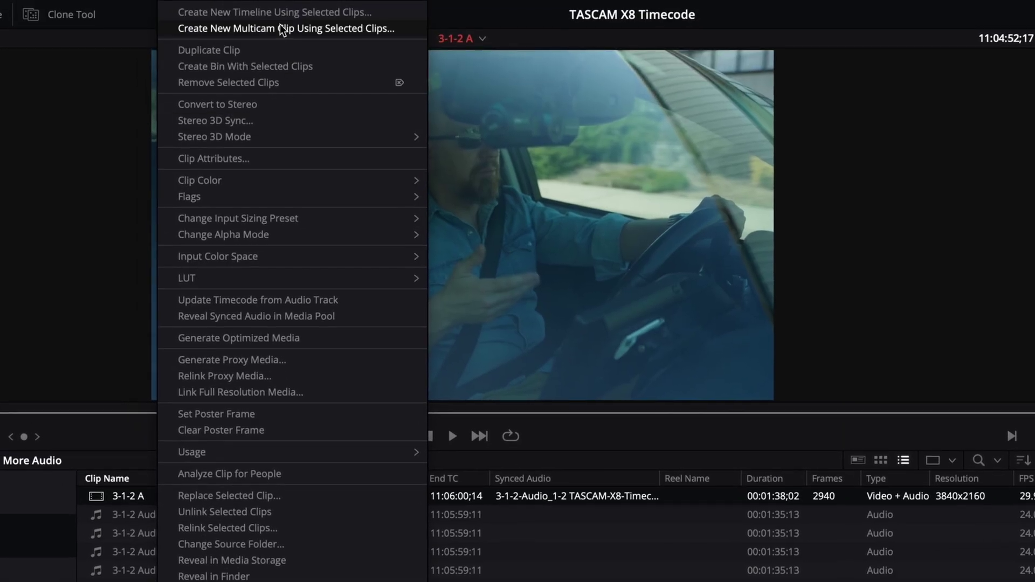
click(278, 14)
key(Return)
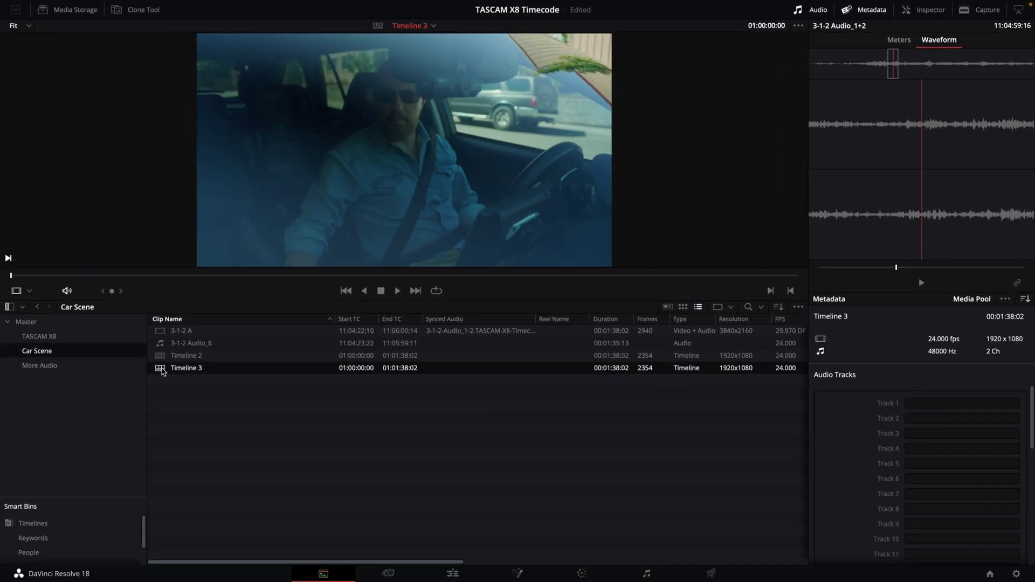
double_click(162, 369)
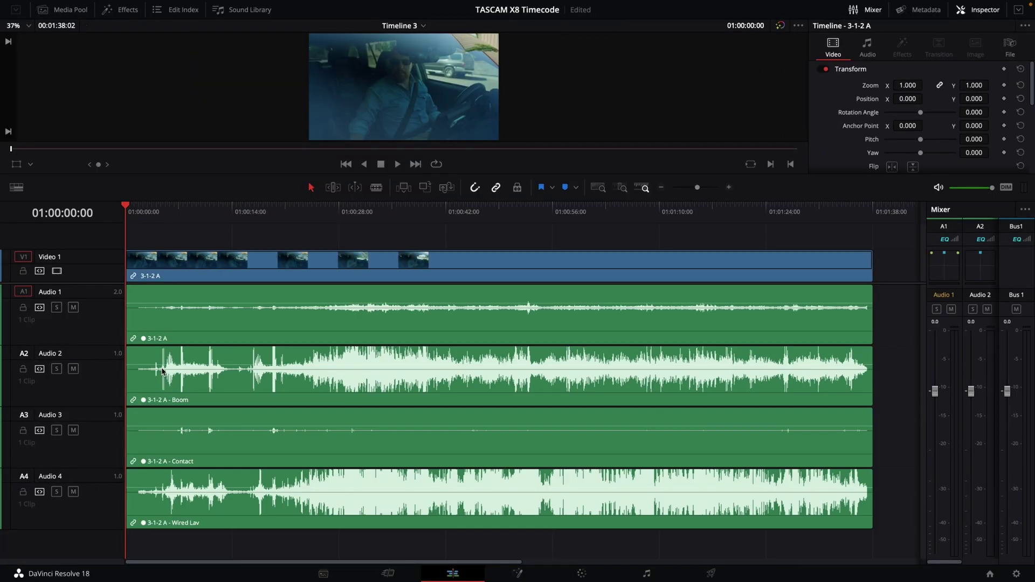
scroll(310, 433, down, 3)
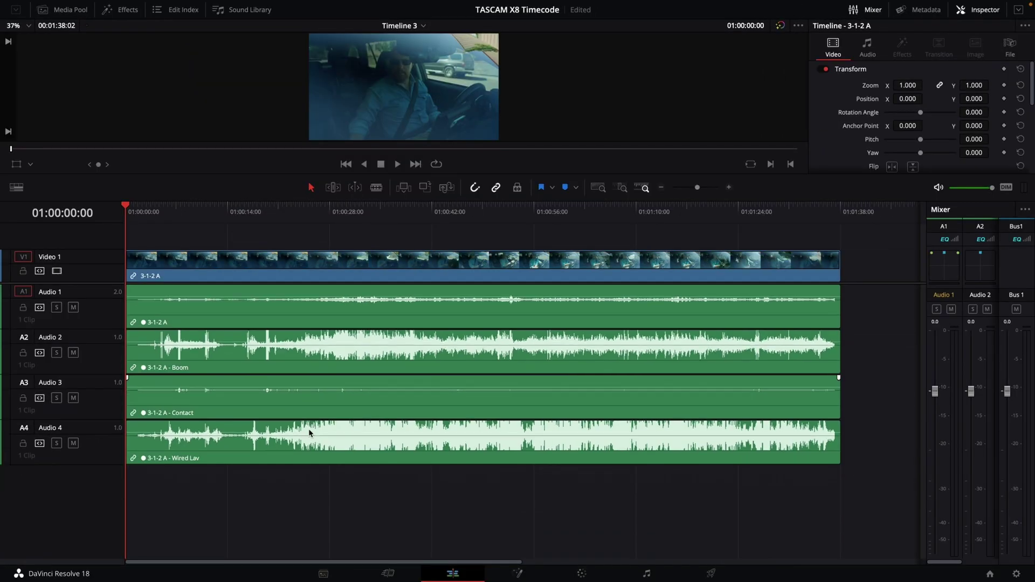